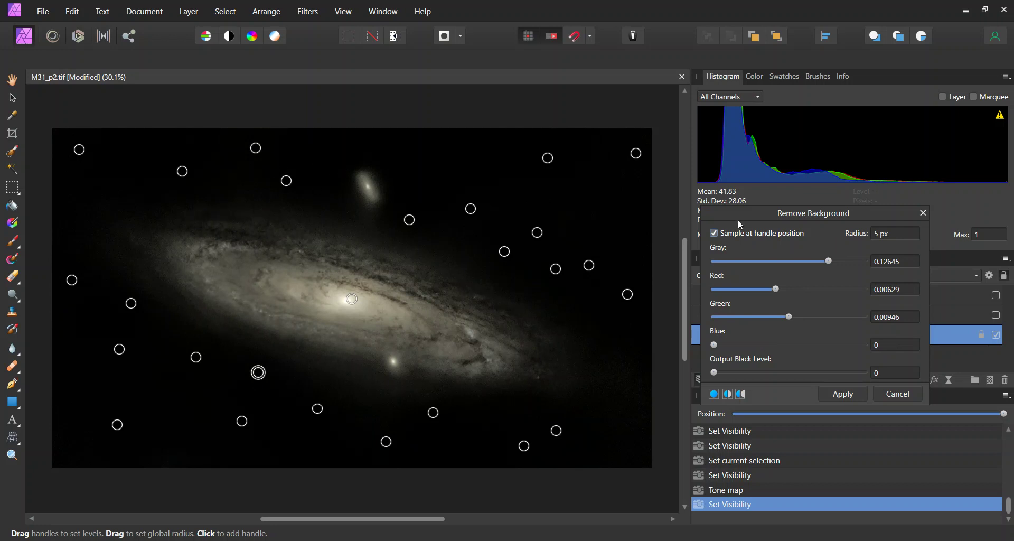
Apply the background removal to the No stars layer and check the result with the Only stars layer temporarily shown.
{"action": "left_click", "coordinate": [844, 394]}
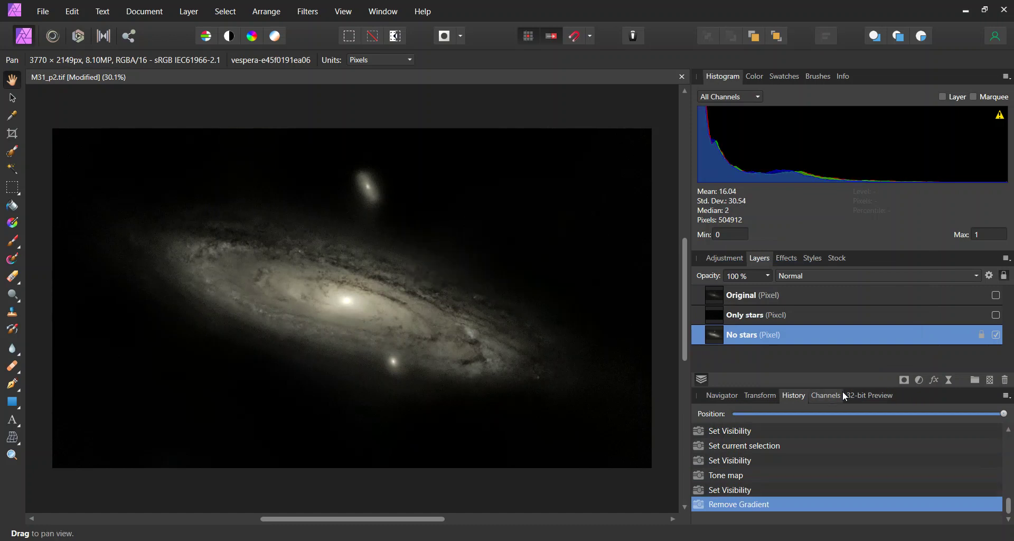
{"action": "left_click", "coordinate": [997, 315]}
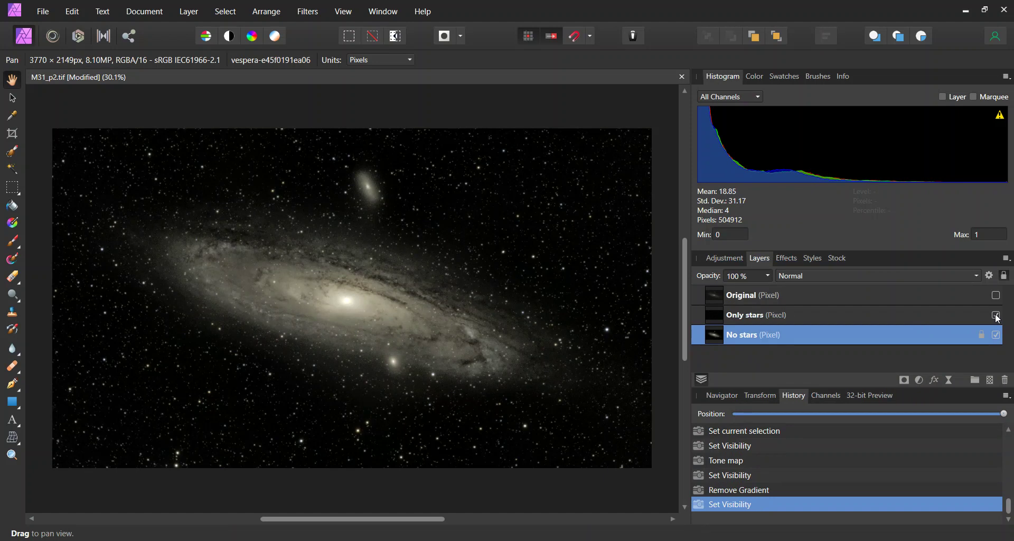
{"action": "left_click", "coordinate": [996, 315]}
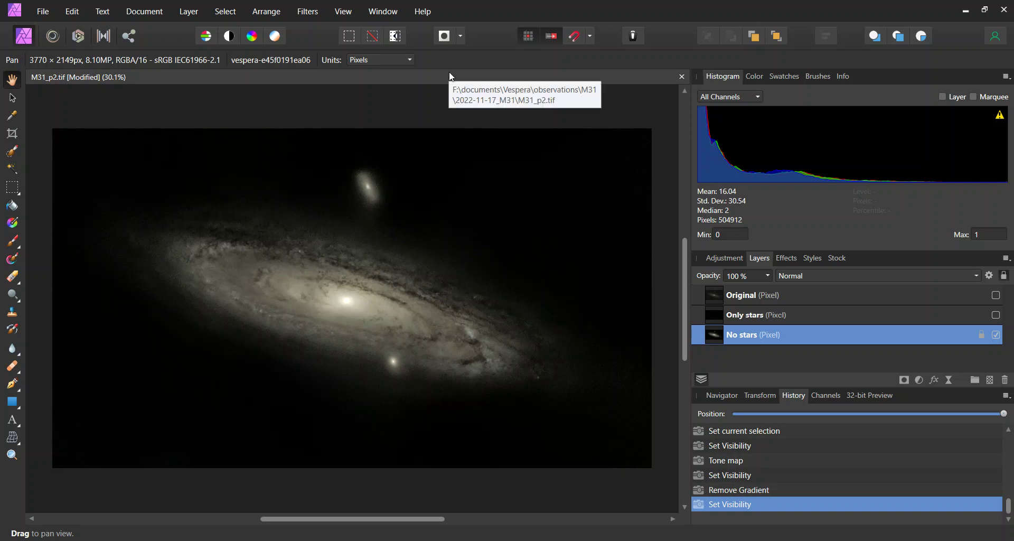
Open the No stars layer in the Topaz DeNoise AI plugin.
{"action": "left_click", "coordinate": [303, 12]}
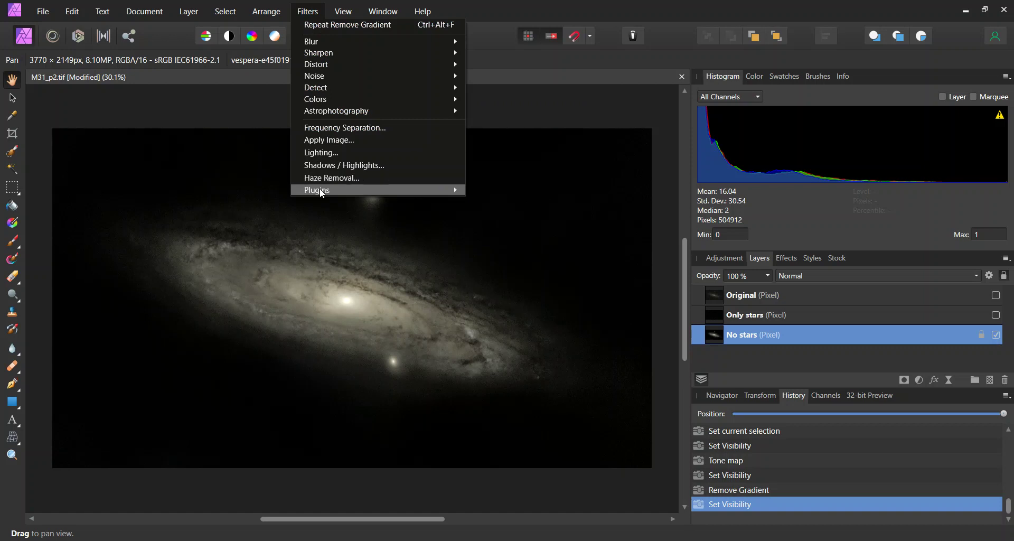
{"action": "mouse_move", "coordinate": [321, 193]}
{"action": "mouse_move", "coordinate": [504, 201]}
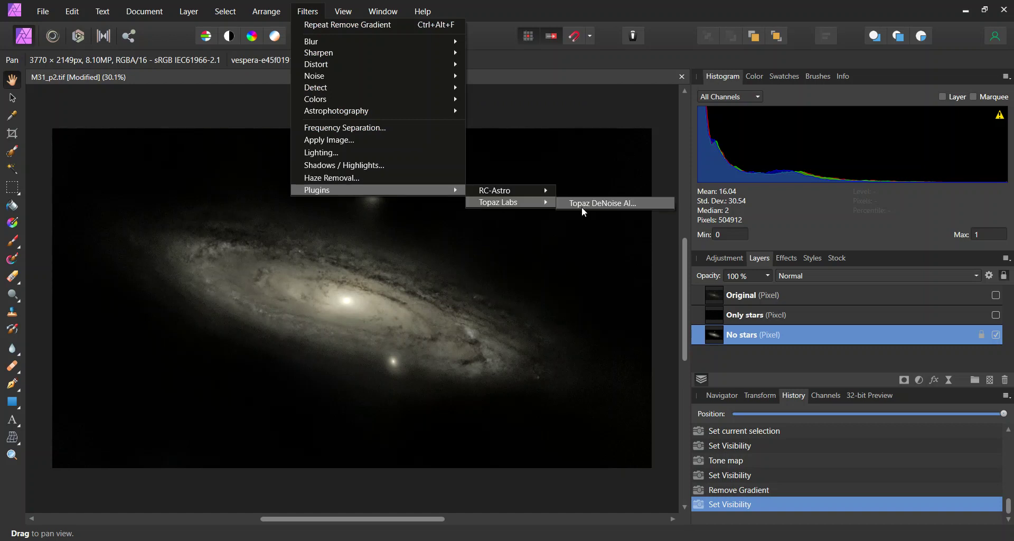
{"action": "left_click", "coordinate": [597, 204]}
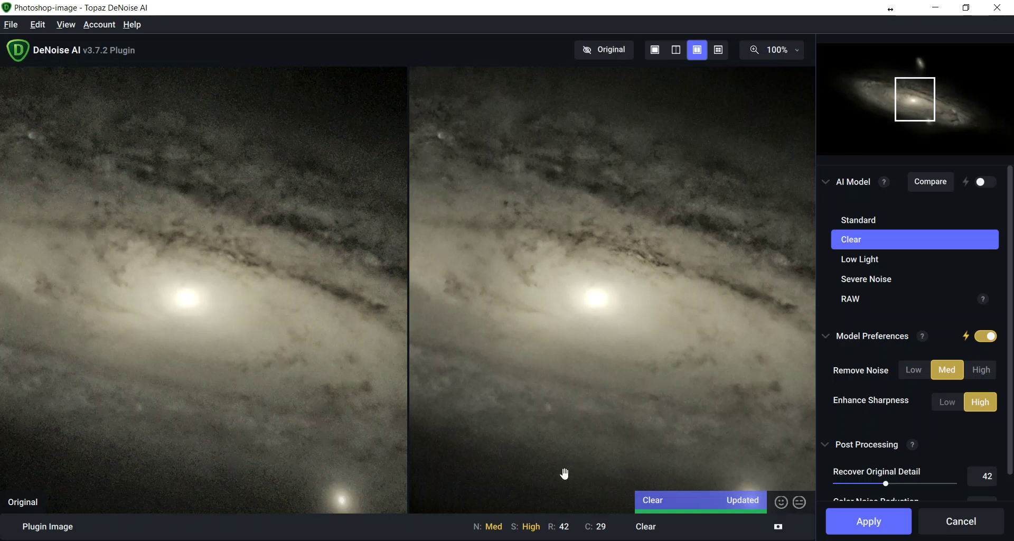
Compare the Standard, Severe Noise, Low Light and Clear AI model previews on the galaxy core against the original.
{"action": "left_click", "coordinate": [868, 224]}
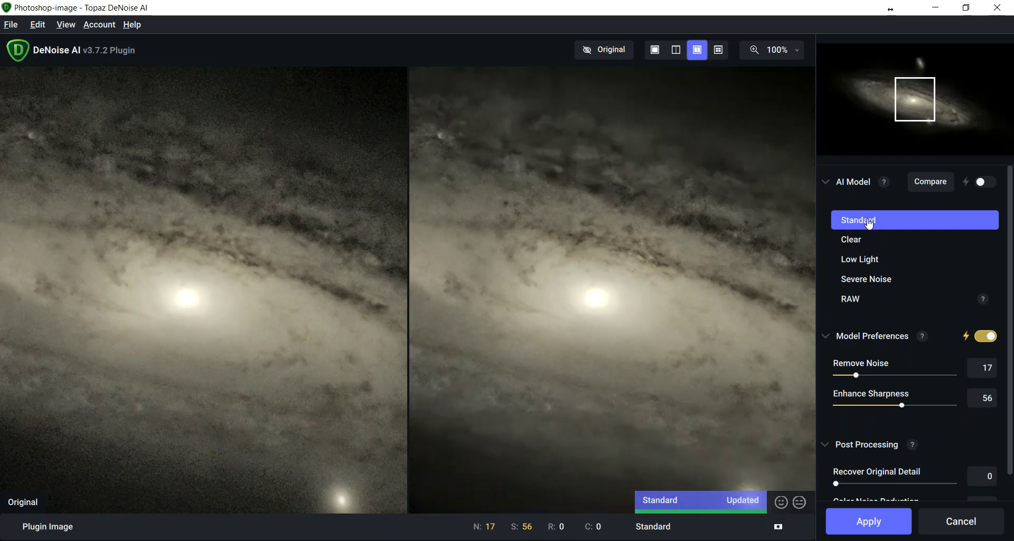
{"action": "left_click", "coordinate": [864, 281]}
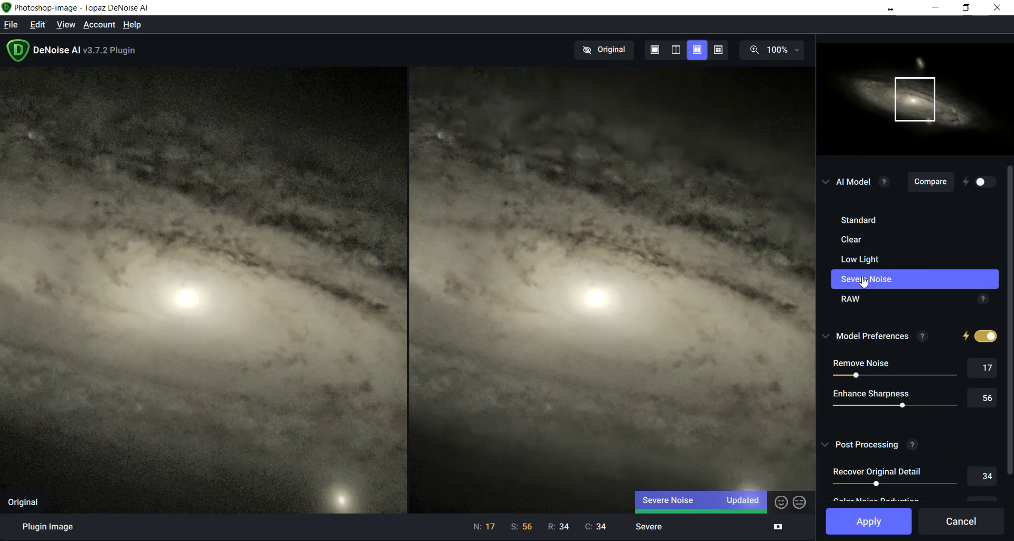
{"action": "left_click", "coordinate": [863, 261]}
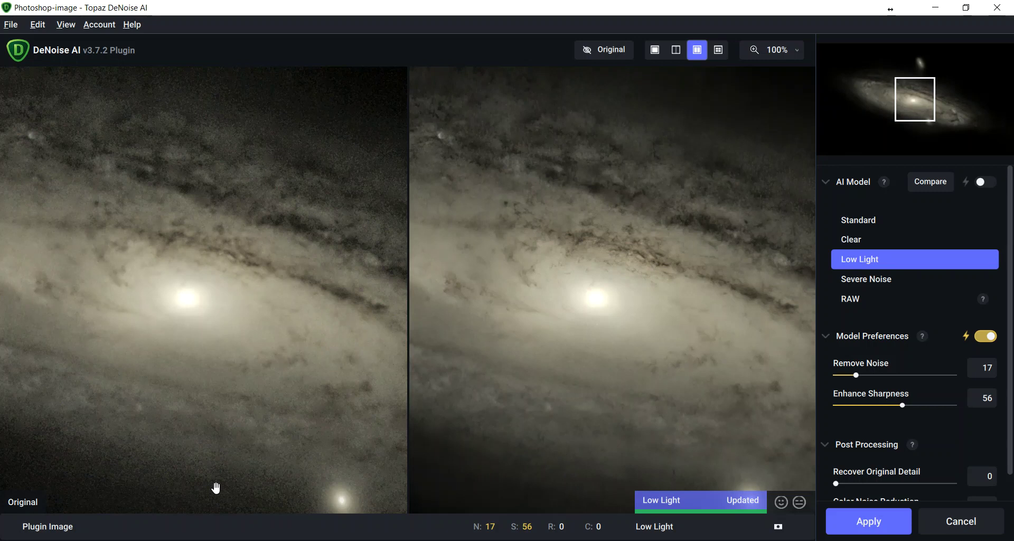
{"action": "left_click", "coordinate": [885, 282]}
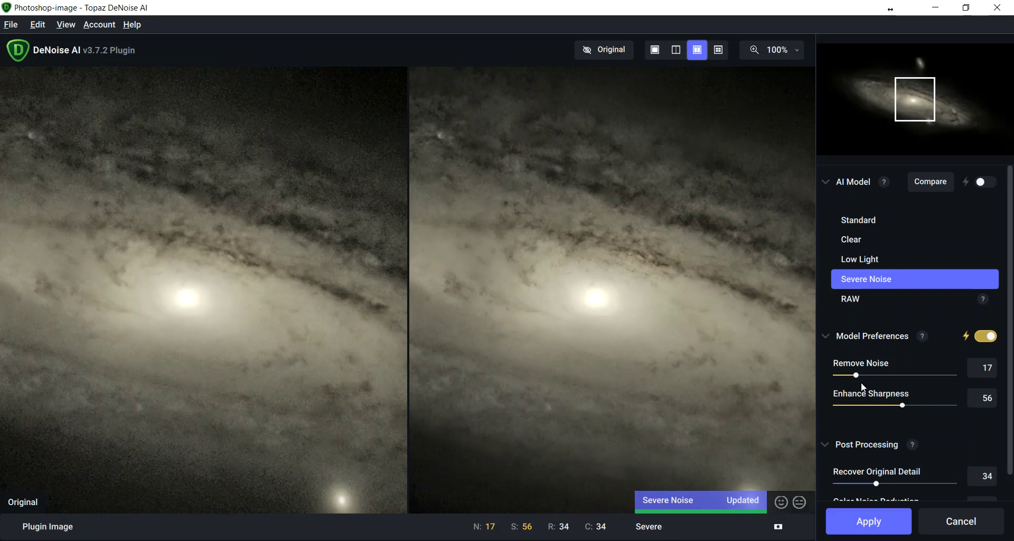
{"action": "left_click", "coordinate": [869, 241]}
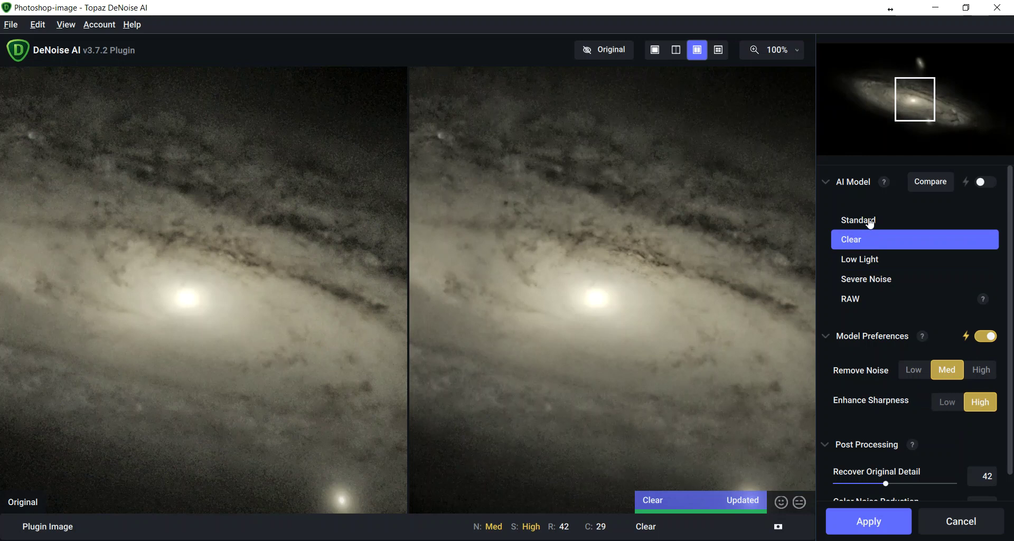
{"action": "left_click", "coordinate": [871, 224]}
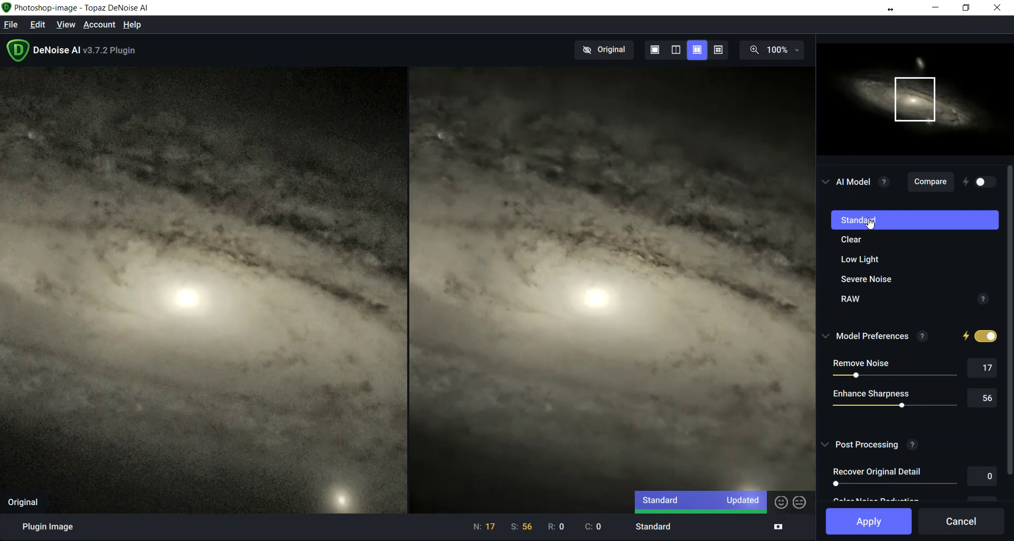
{"action": "left_click", "coordinate": [875, 284]}
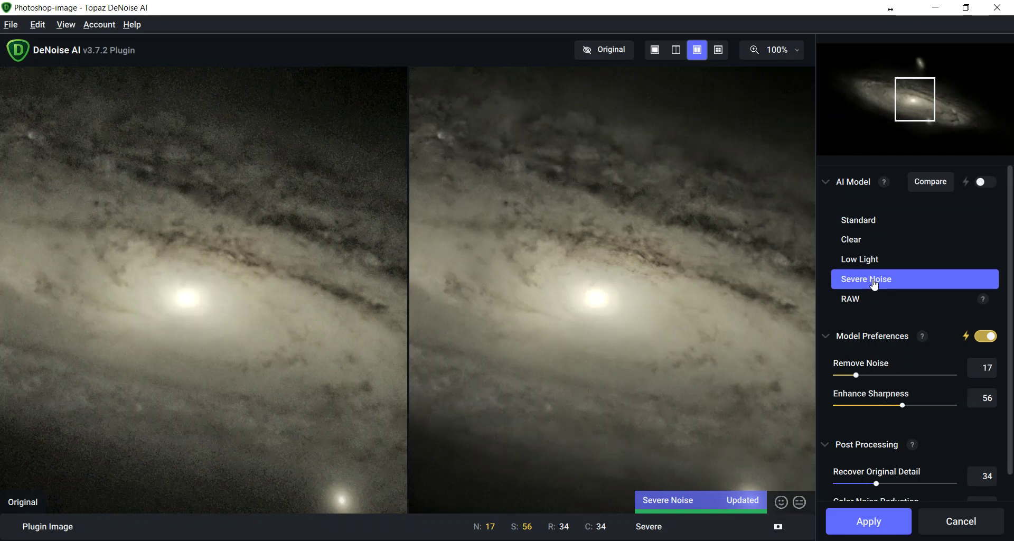
{"action": "left_click", "coordinate": [863, 262]}
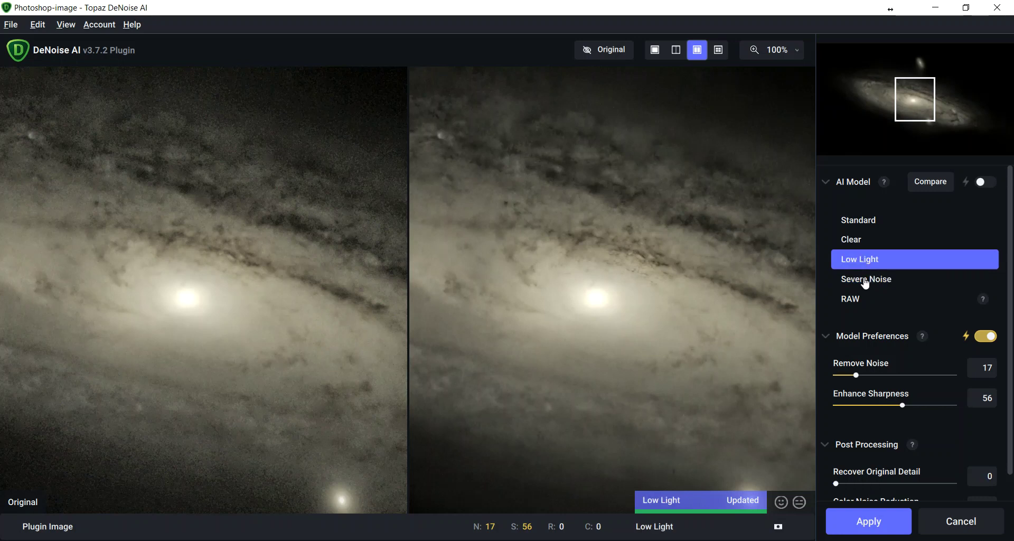
{"action": "left_click", "coordinate": [865, 281]}
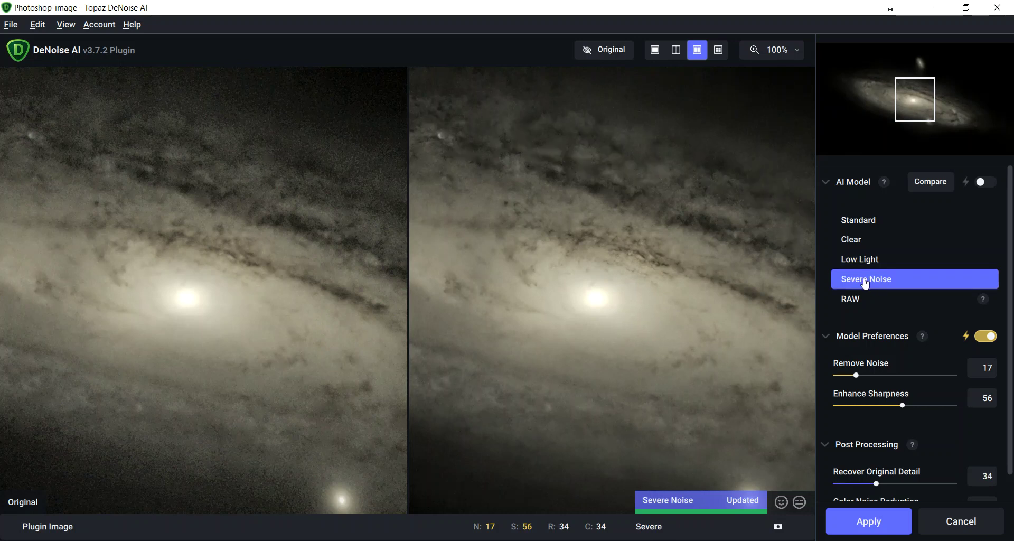
Denoise the No stars layer with the Clear AI model, keeping medium noise removal and high sharpness.
{"action": "left_click", "coordinate": [864, 242]}
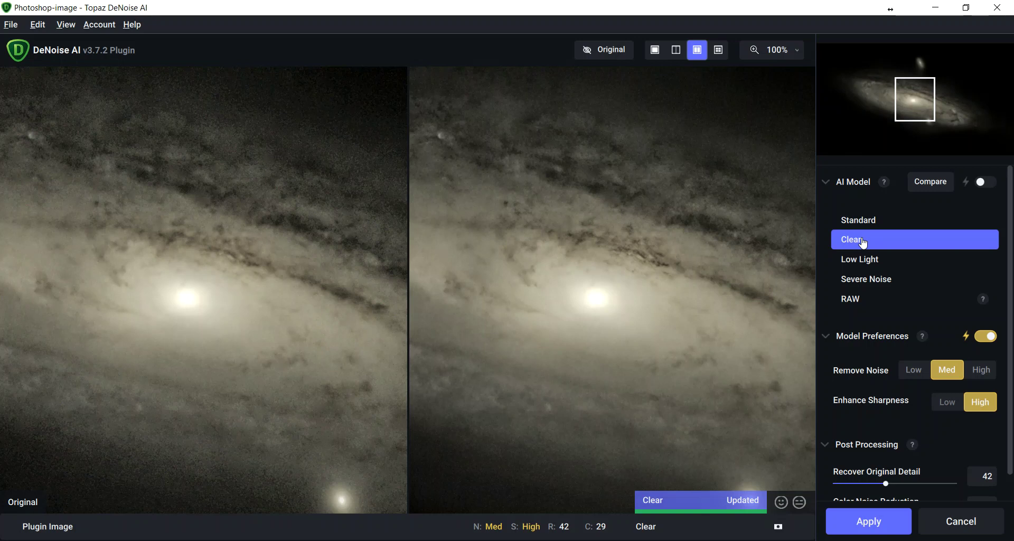
{"action": "left_click", "coordinate": [871, 529]}
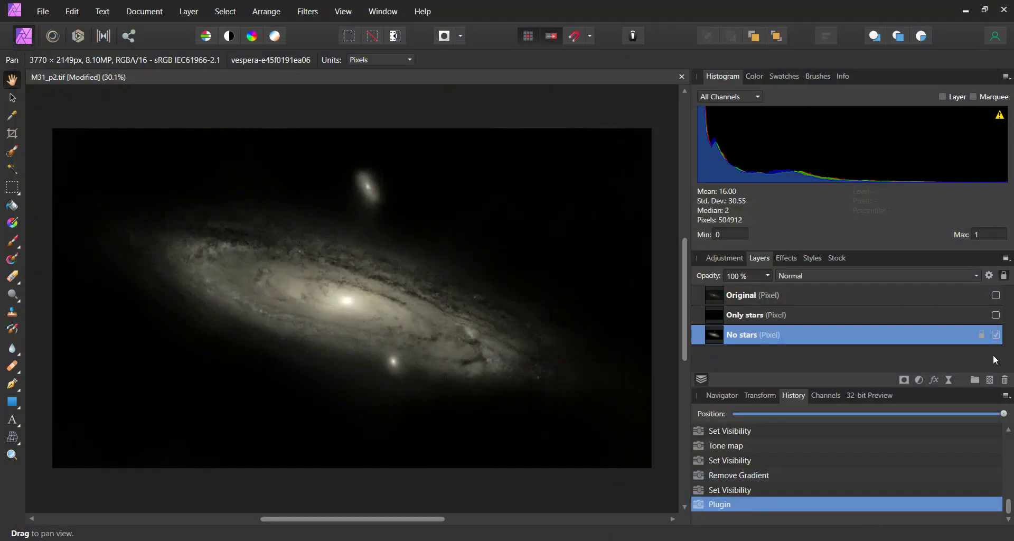
Show and select the Only stars layer, and hide the No stars layer to isolate the stars.
{"action": "left_click", "coordinate": [997, 316]}
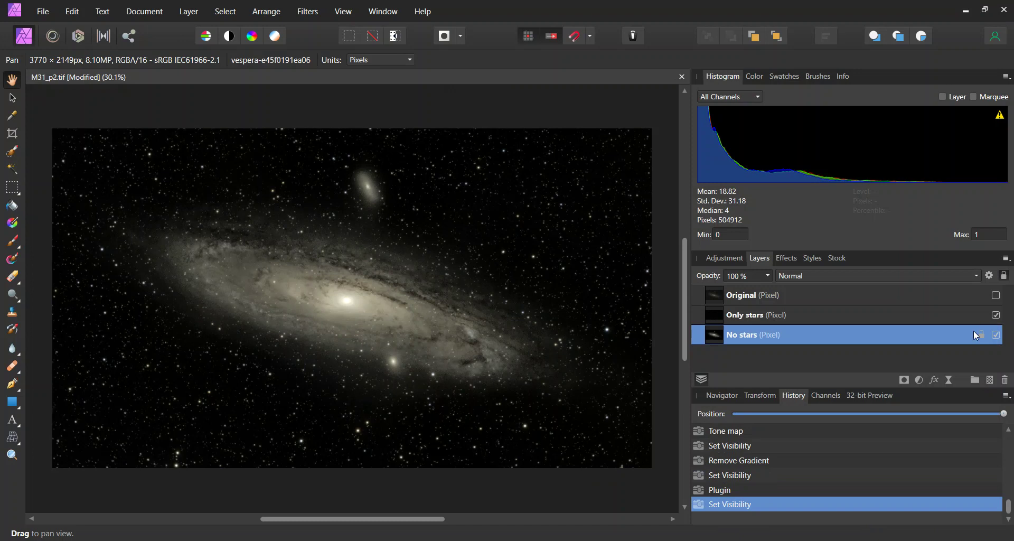
{"action": "left_click", "coordinate": [810, 315]}
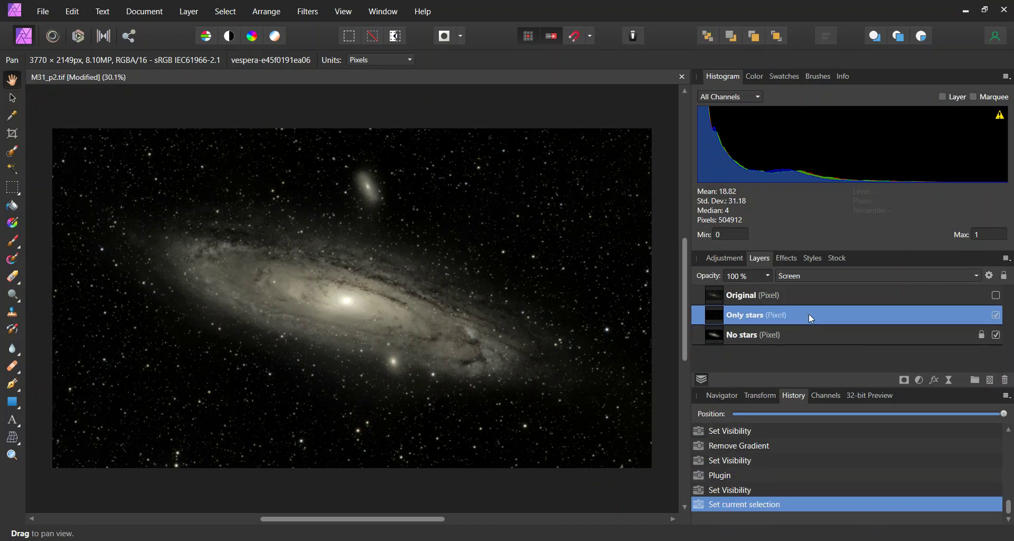
{"action": "left_click", "coordinate": [996, 335]}
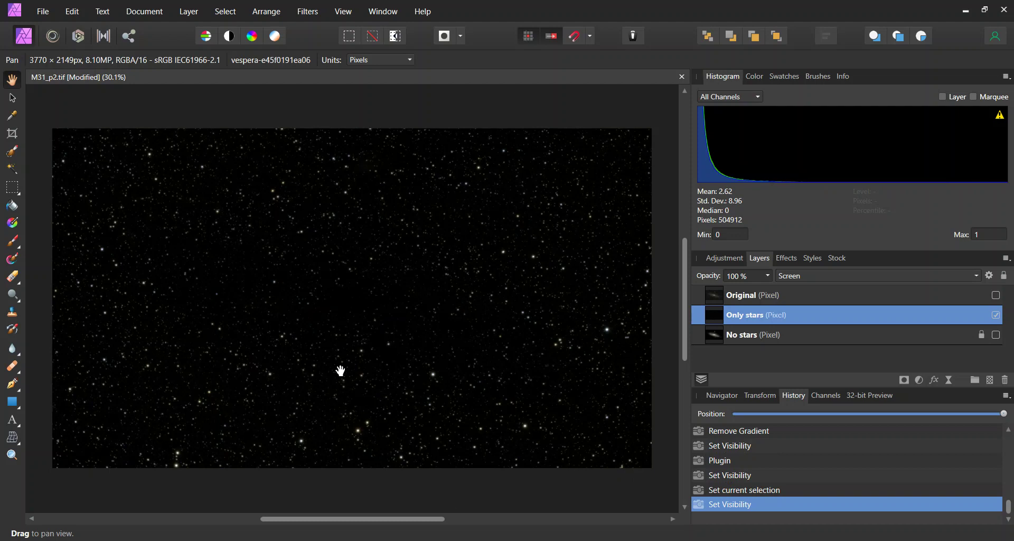
Open the Only stars layer in the Topaz DeNoise AI plugin.
{"action": "left_click", "coordinate": [305, 11]}
{"action": "mouse_move", "coordinate": [312, 192]}
{"action": "mouse_move", "coordinate": [483, 202]}
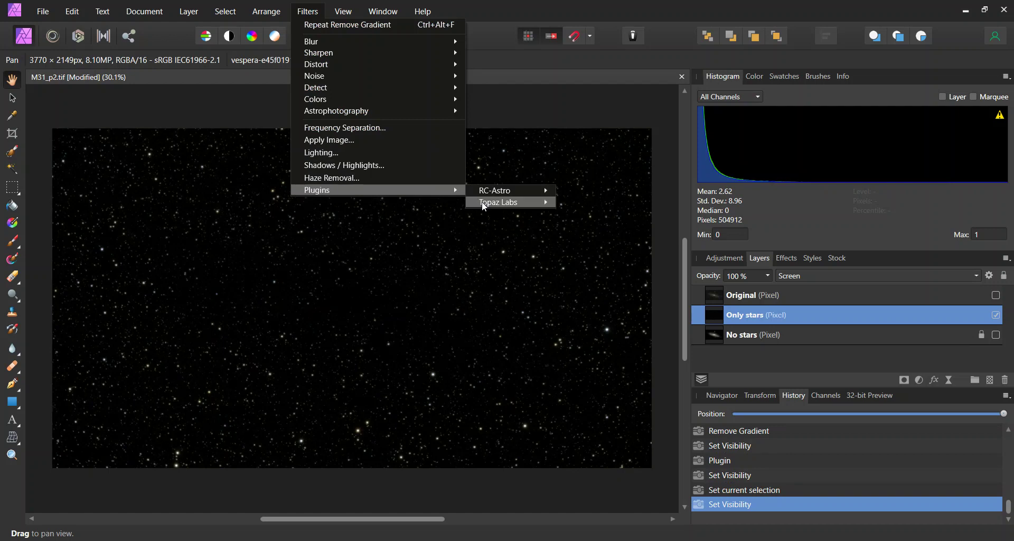
{"action": "left_click", "coordinate": [587, 205]}
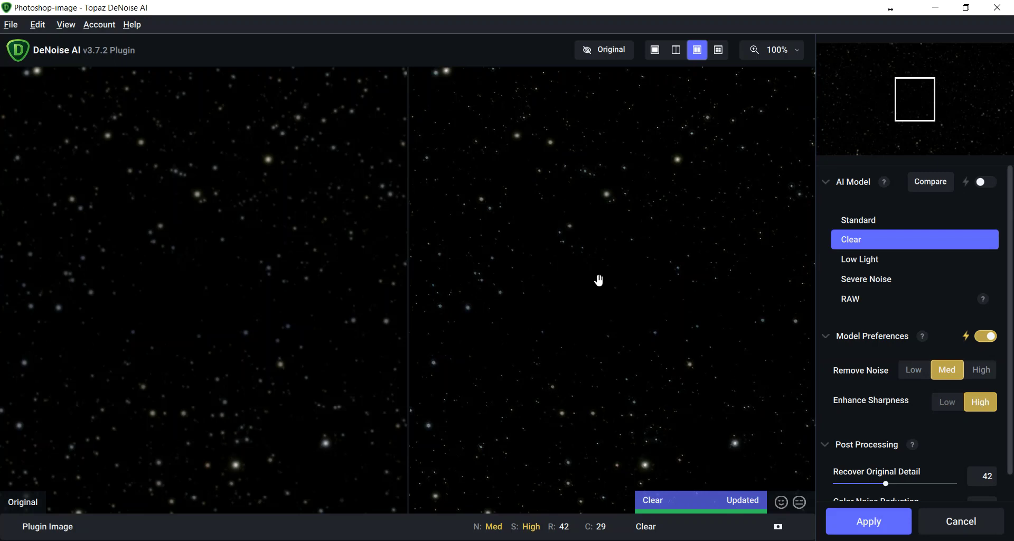
Compare the Low Light, Severe Noise, Clear and Standard AI models on the stars, and apply the Clear model.
{"action": "left_click", "coordinate": [860, 267]}
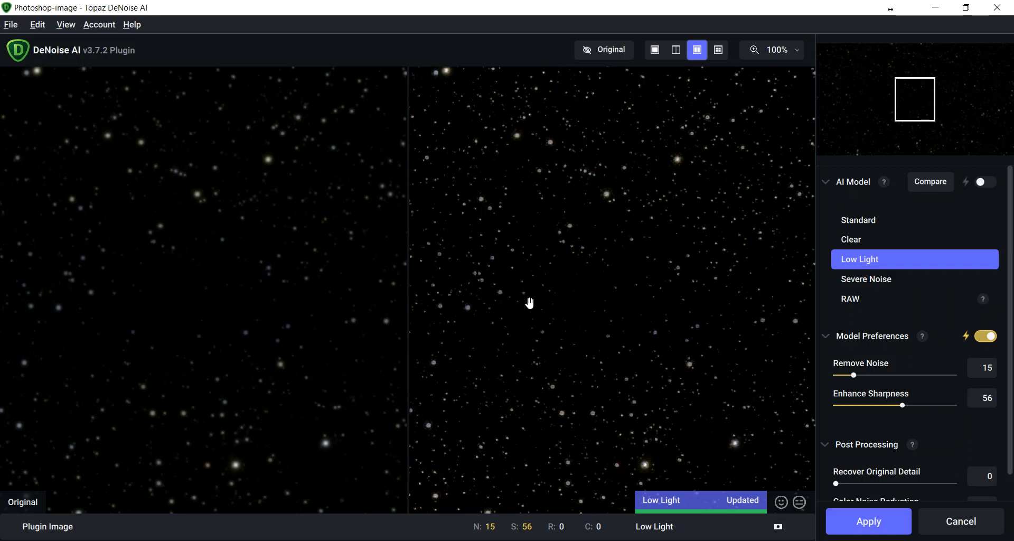
{"action": "left_click", "coordinate": [867, 283]}
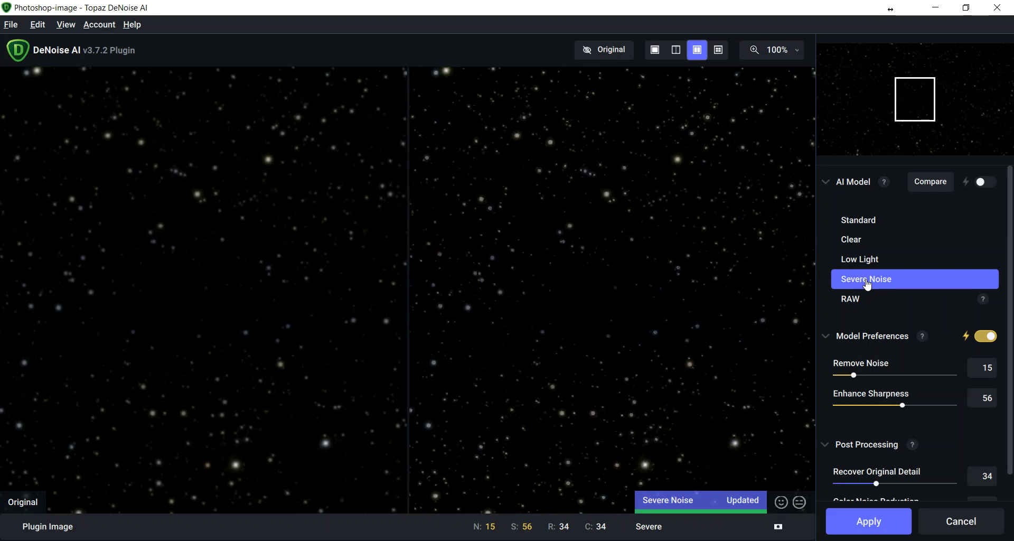
{"action": "left_click", "coordinate": [859, 242]}
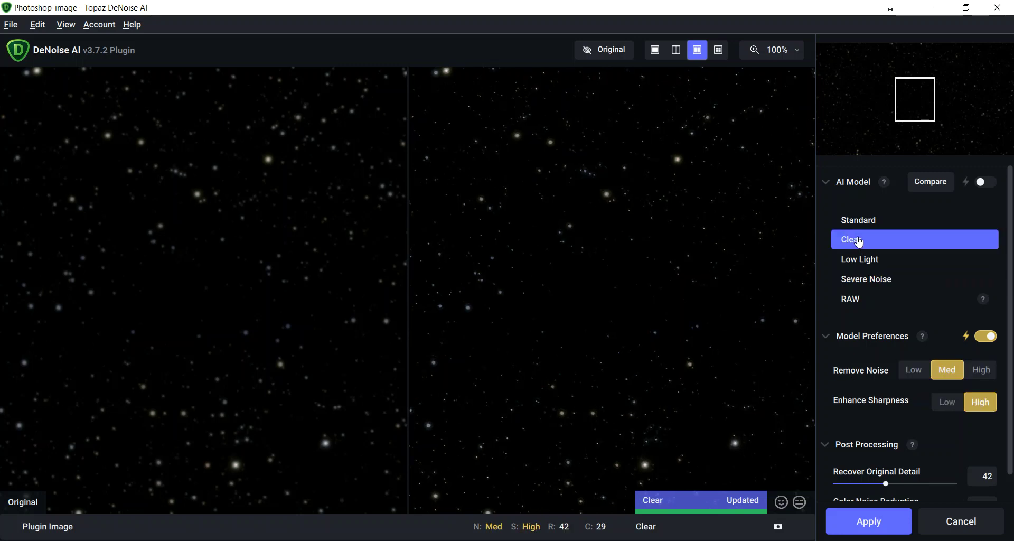
{"action": "left_click", "coordinate": [859, 223]}
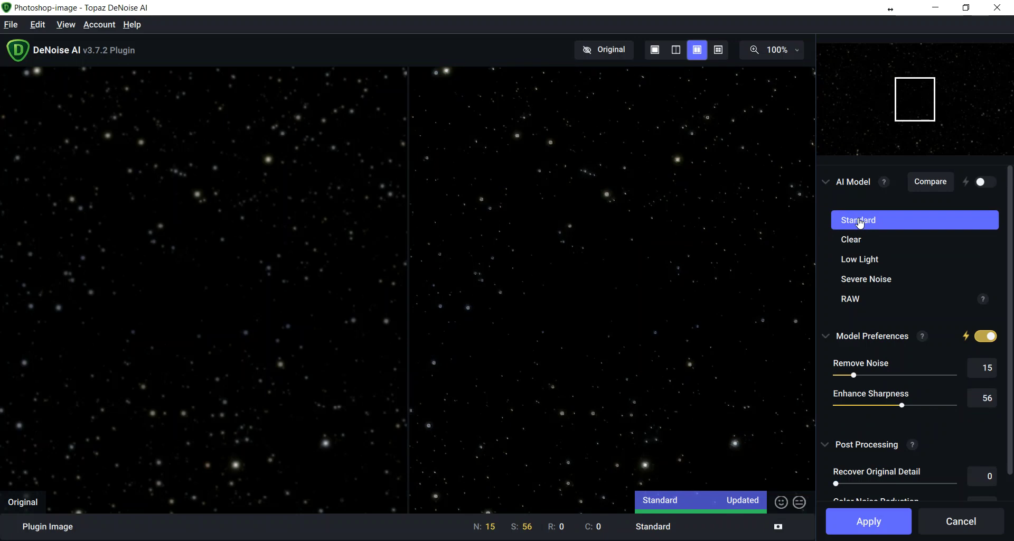
{"action": "left_click", "coordinate": [856, 247]}
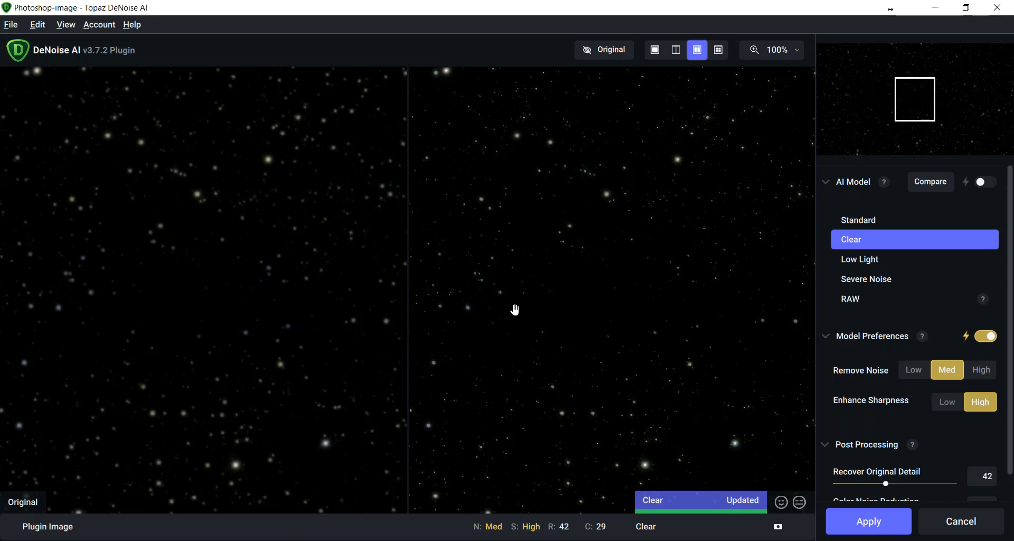
{"action": "left_click", "coordinate": [865, 525]}
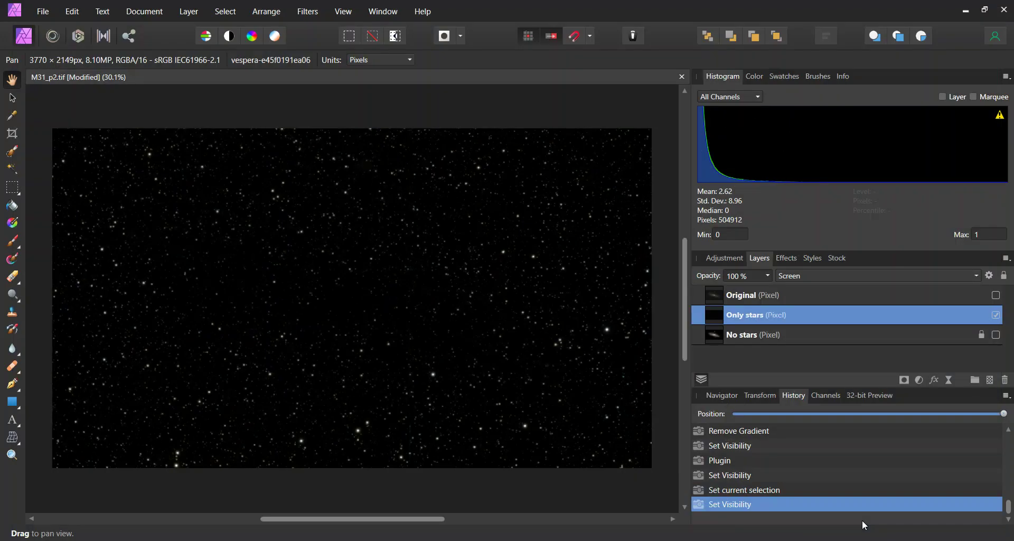
Show the No stars layer together with the stars, select it, and add a default Vibrance adjustment to it.
{"action": "left_click", "coordinate": [997, 336]}
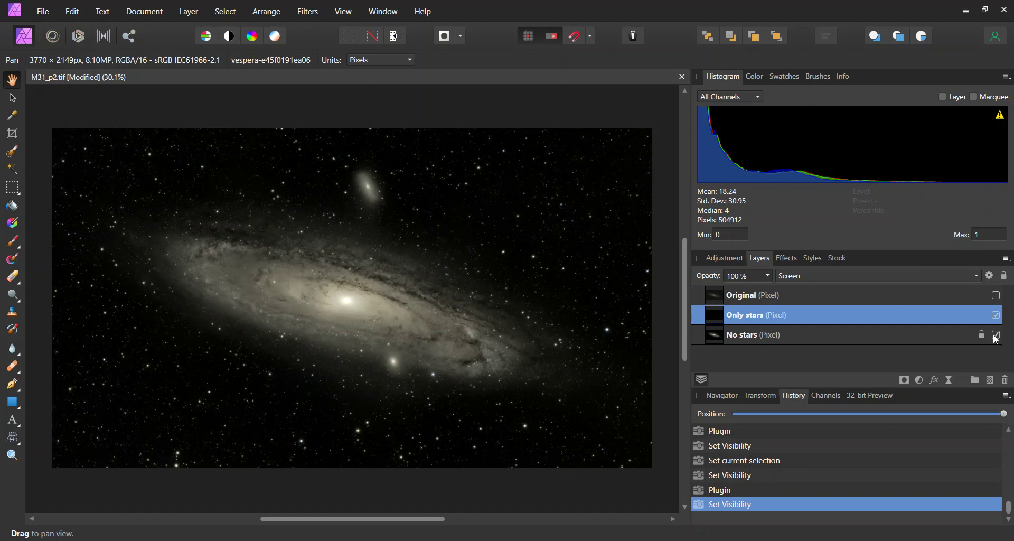
{"action": "left_click", "coordinate": [802, 336]}
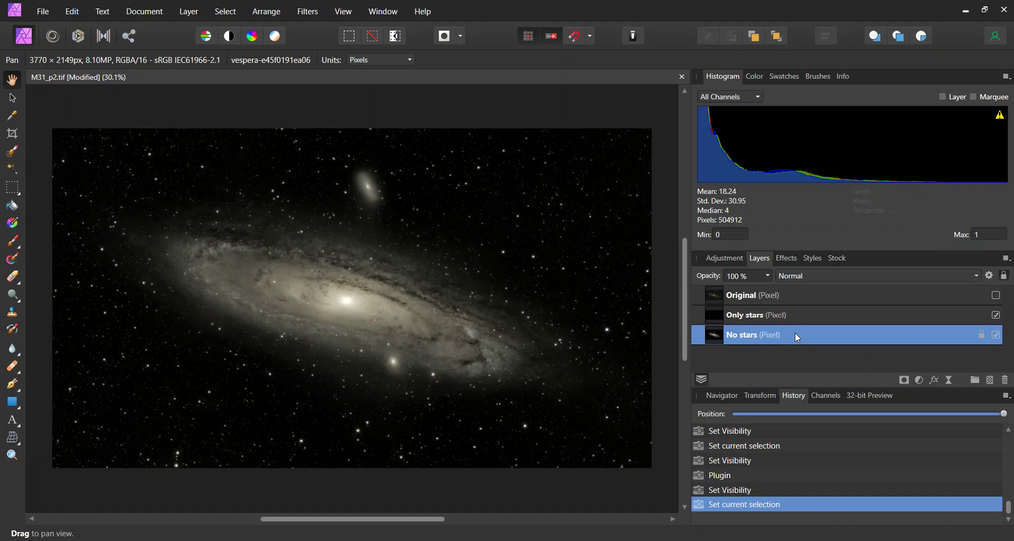
{"action": "left_click", "coordinate": [726, 258]}
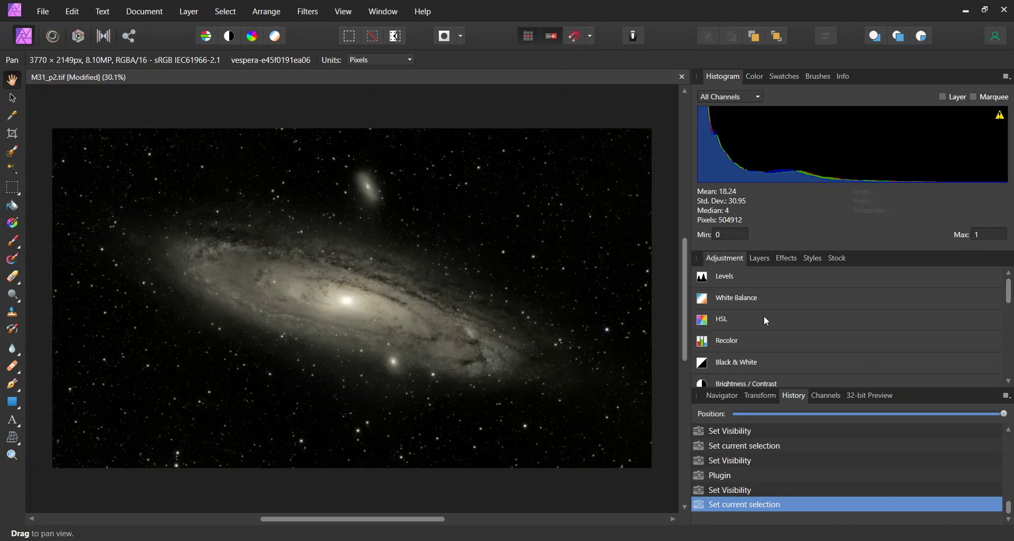
{"action": "scroll", "coordinate": [766, 318], "scroll_direction": "down", "scroll_amount": 1}
{"action": "scroll", "coordinate": [766, 320], "scroll_direction": "up", "scroll_amount": 1}
{"action": "scroll", "coordinate": [766, 320], "scroll_direction": "down", "scroll_amount": 2}
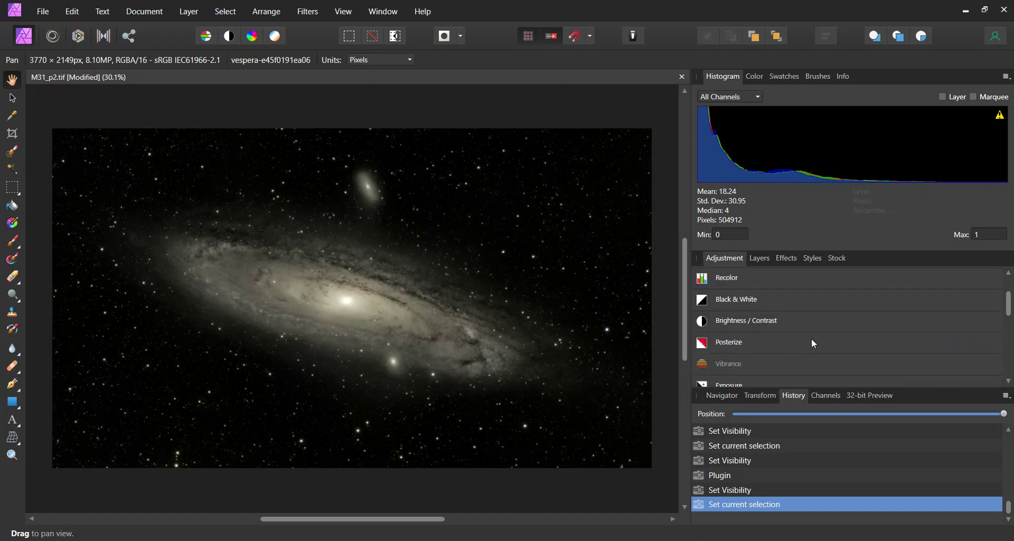
{"action": "left_click", "coordinate": [836, 333]}
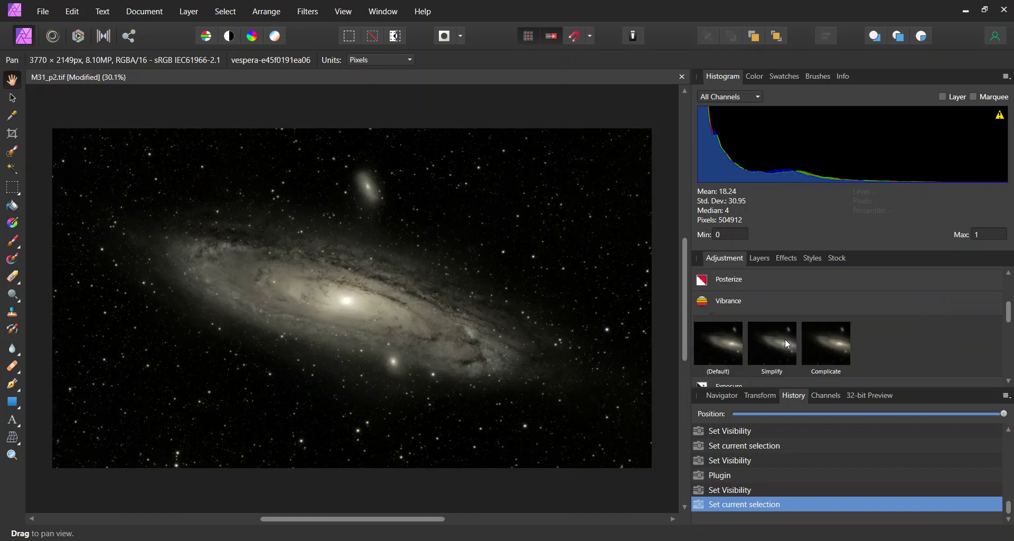
{"action": "left_click", "coordinate": [714, 343]}
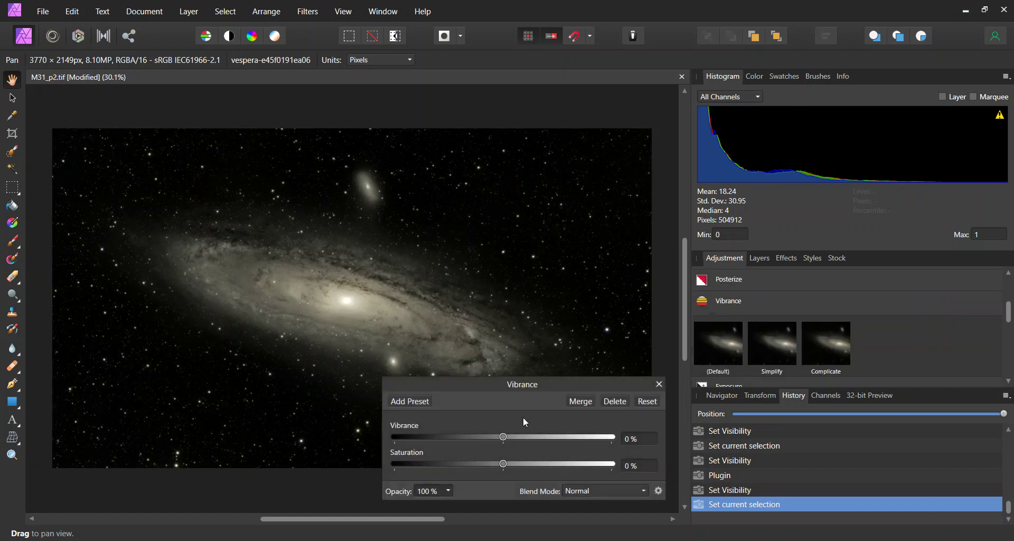
Set the adjustment's vibrance to 43% and saturation to 63%, and merge it into the No stars layer.
{"action": "left_click_drag", "start_coordinate": [504, 387], "coordinate": [817, 331]}
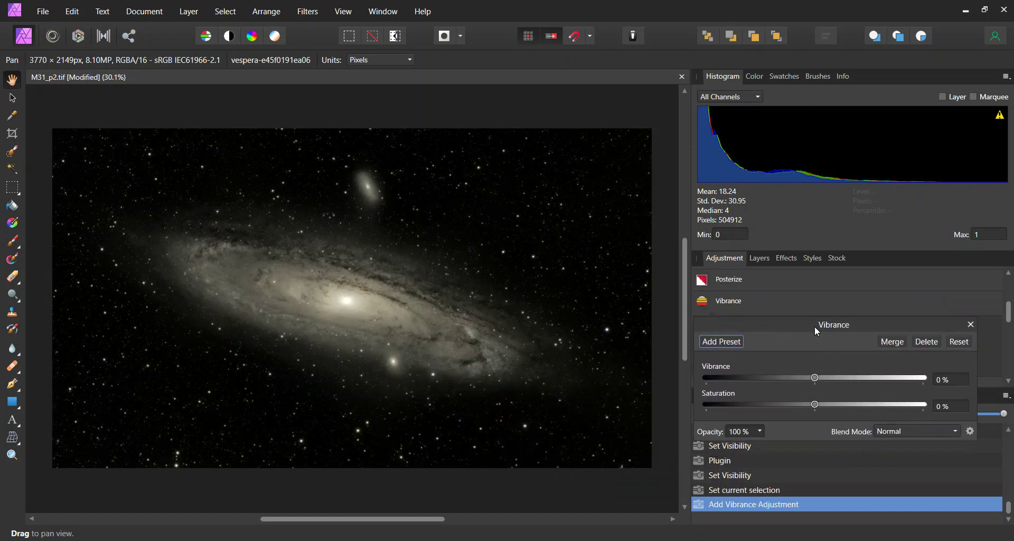
{"action": "left_click_drag", "start_coordinate": [815, 377], "coordinate": [862, 378]}
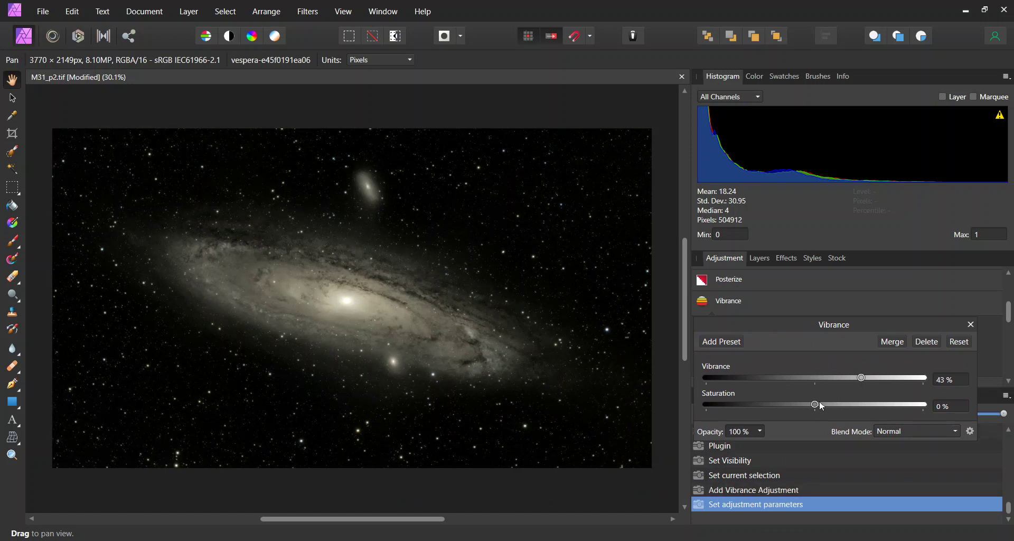
{"action": "left_click_drag", "start_coordinate": [816, 405], "coordinate": [863, 410]}
{"action": "mouse_move", "coordinate": [864, 411]}
{"action": "left_mouse_down"}
{"action": "mouse_move", "coordinate": [903, 408]}
{"action": "mouse_move", "coordinate": [875, 410]}
{"action": "mouse_move", "coordinate": [884, 408]}
{"action": "left_mouse_up"}
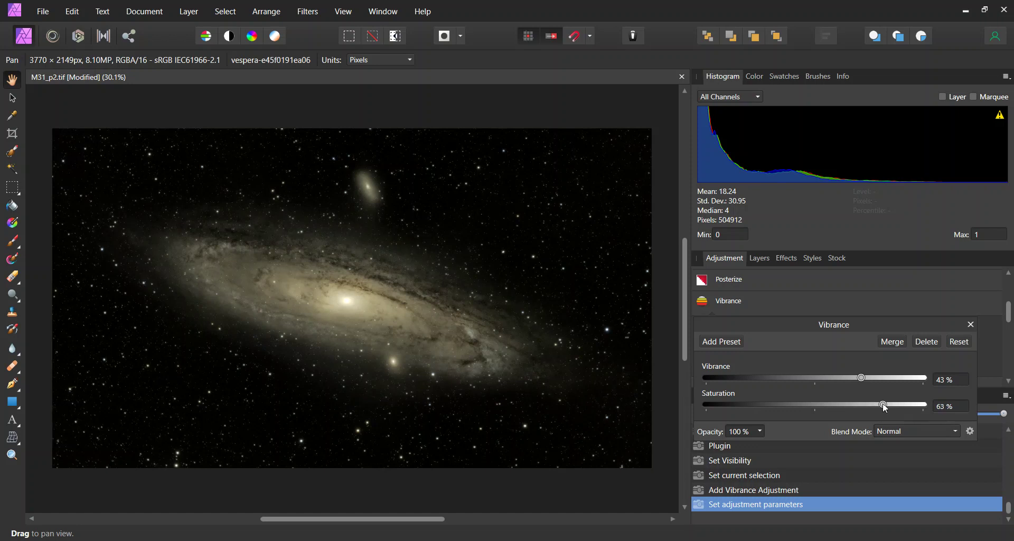
{"action": "left_click", "coordinate": [893, 341]}
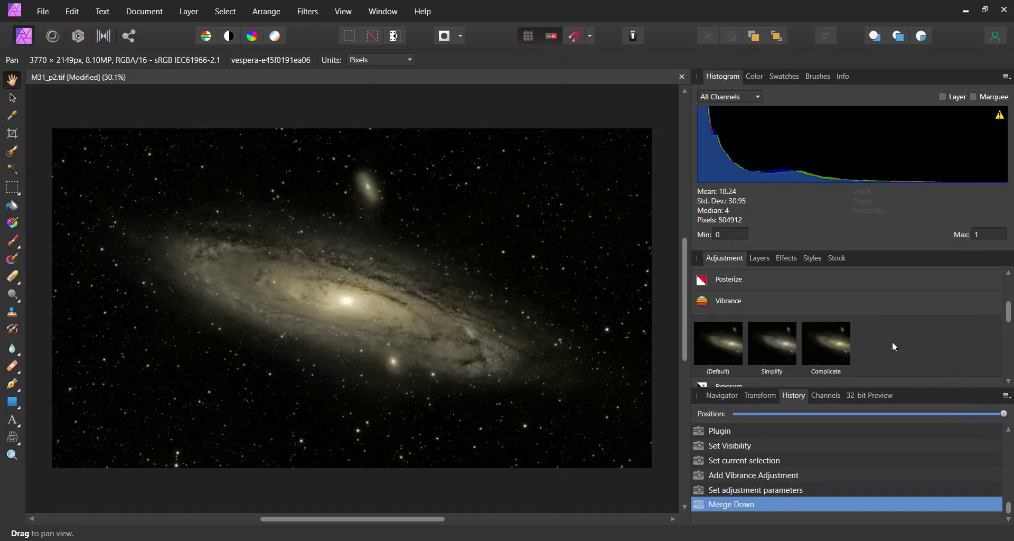
{"action": "left_click", "coordinate": [705, 308]}
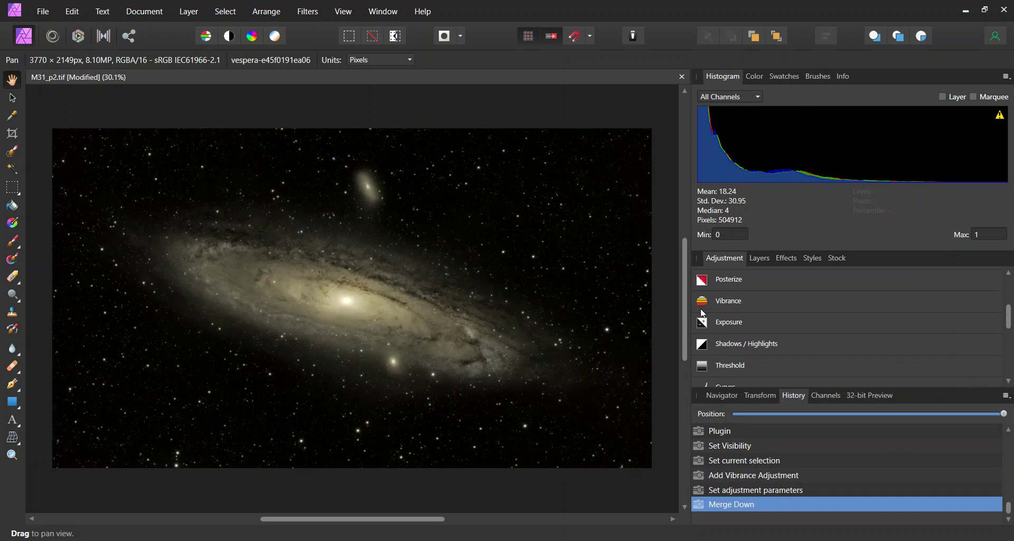
Save the document as a new Affinity file named M31_p2e.afphoto in the 2022-11-17_M31 folder.
{"action": "left_click", "coordinate": [43, 11]}
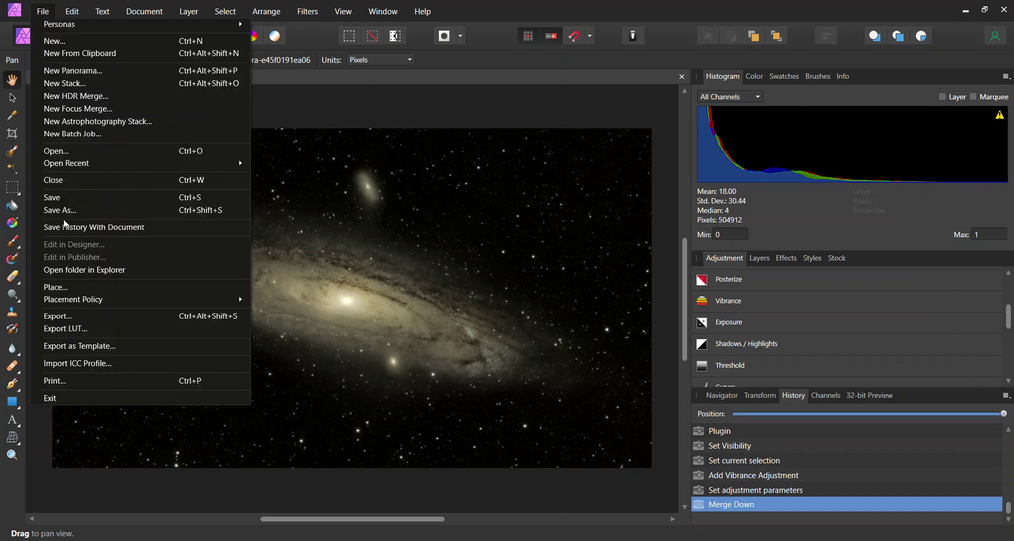
{"action": "left_click", "coordinate": [53, 203]}
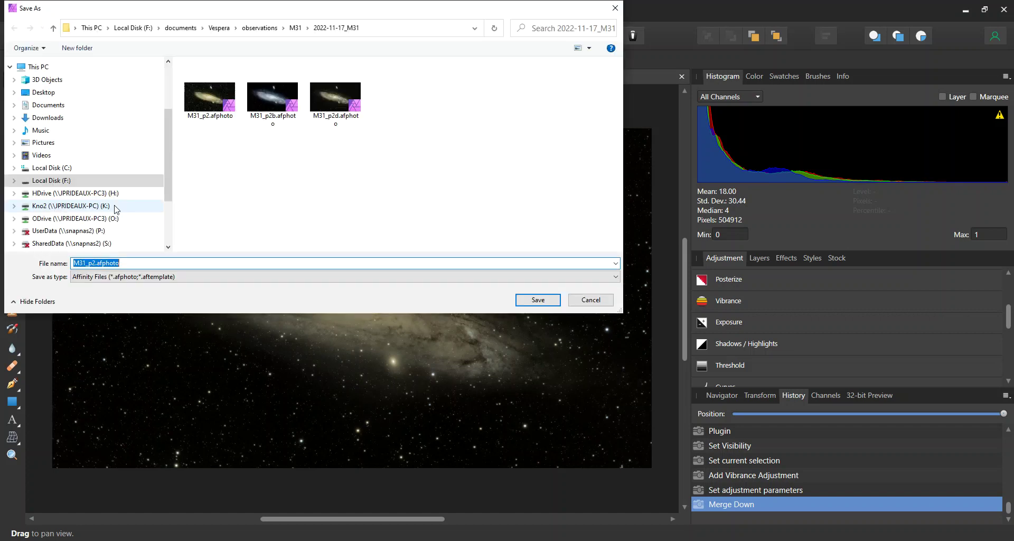
{"action": "left_click", "coordinate": [94, 263]}
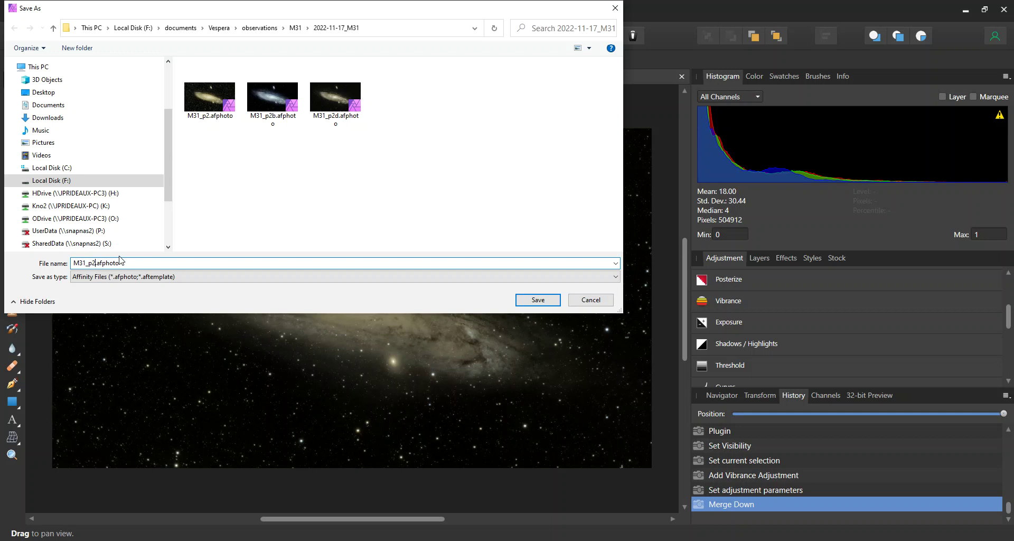
{"action": "type", "text": "e"}
{"action": "left_click", "coordinate": [540, 301]}
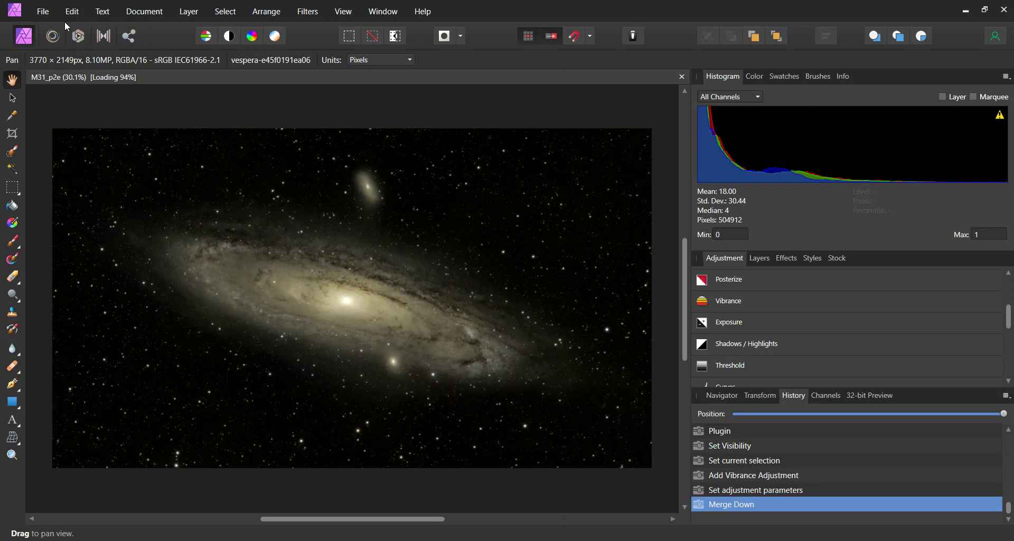
Export the whole document as a high-quality JPEG at quality 85, 3770 x 2149 px, named M31_p2e.jpg.
{"action": "left_click", "coordinate": [43, 11]}
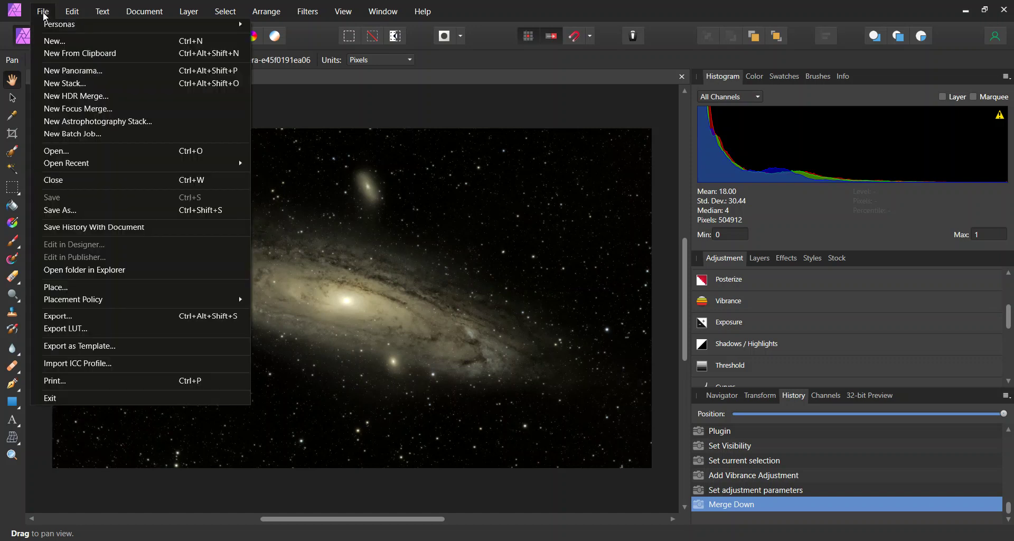
{"action": "left_click", "coordinate": [57, 318]}
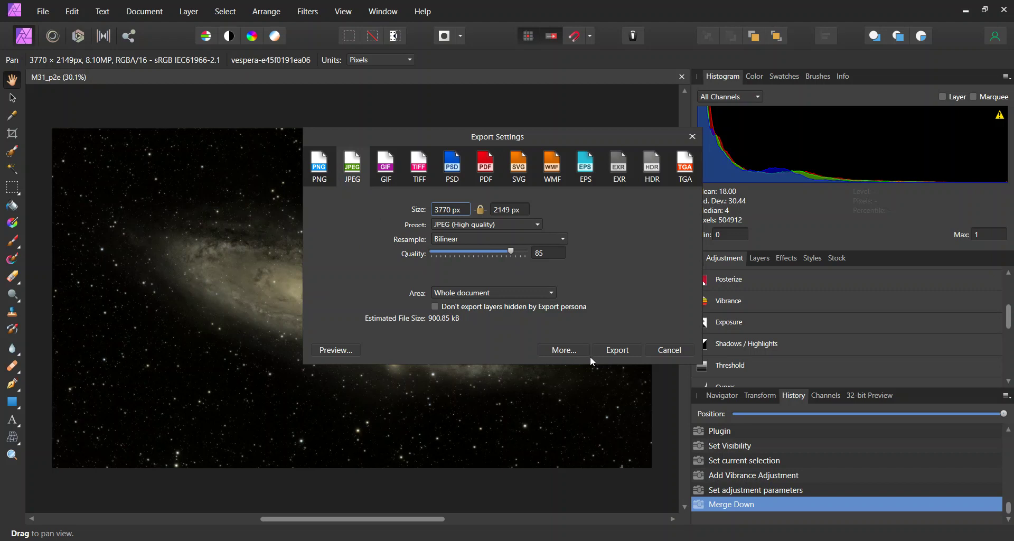
{"action": "left_click", "coordinate": [618, 349]}
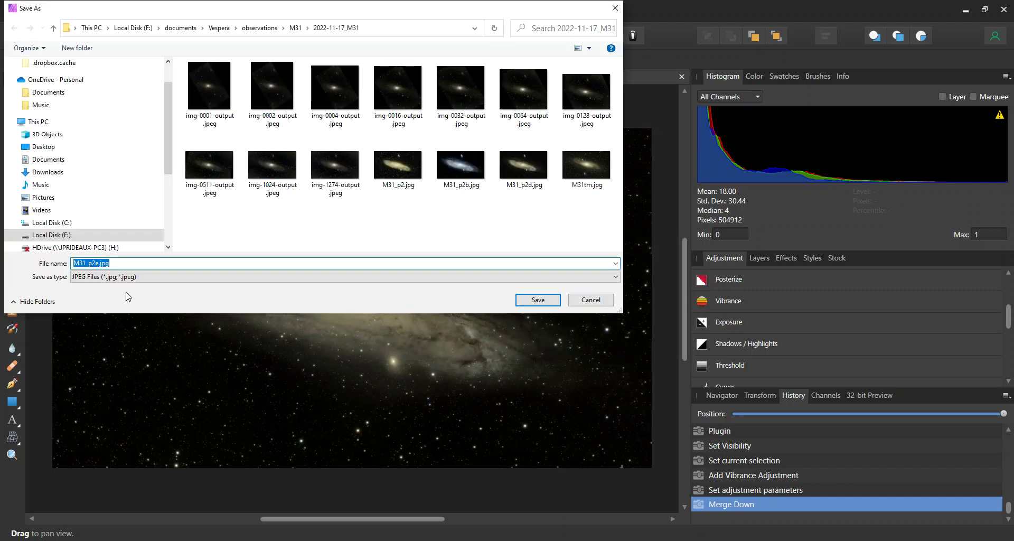
{"action": "left_click", "coordinate": [537, 300]}
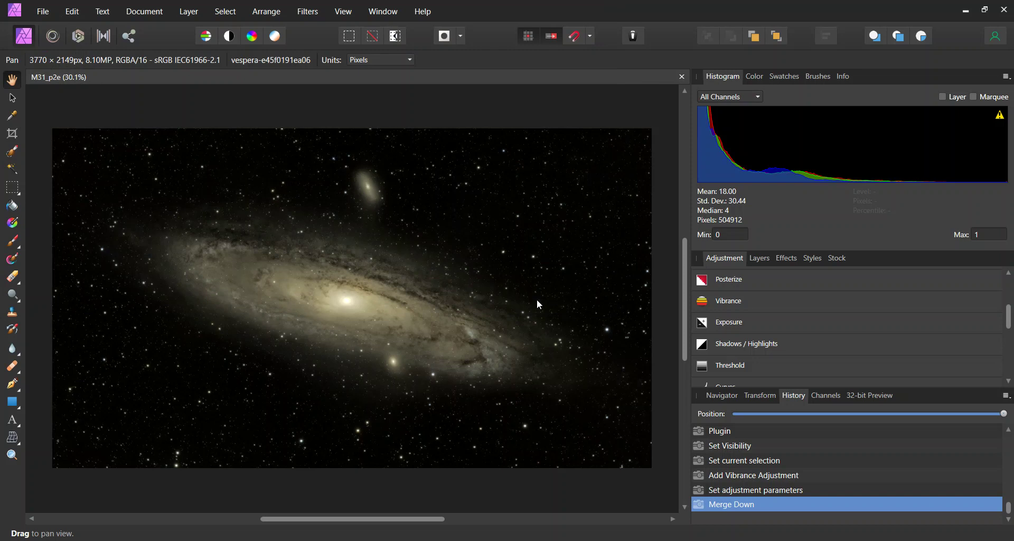